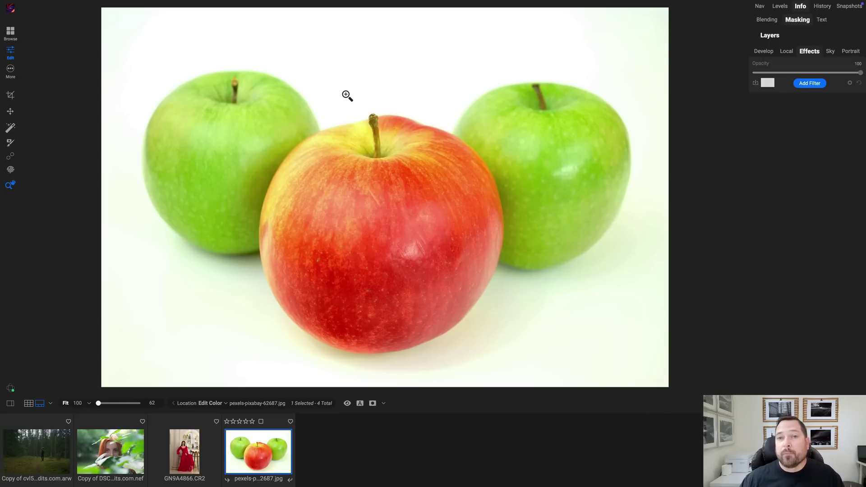
Step: Add an Edit Color filter to the apples photo and sample the red apple as target (H 24, S 77, B 74)
click(814, 85)
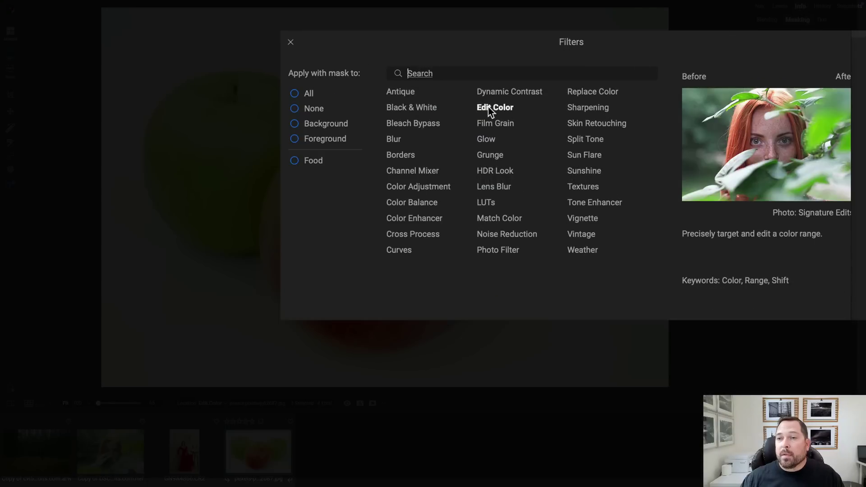
click(490, 108)
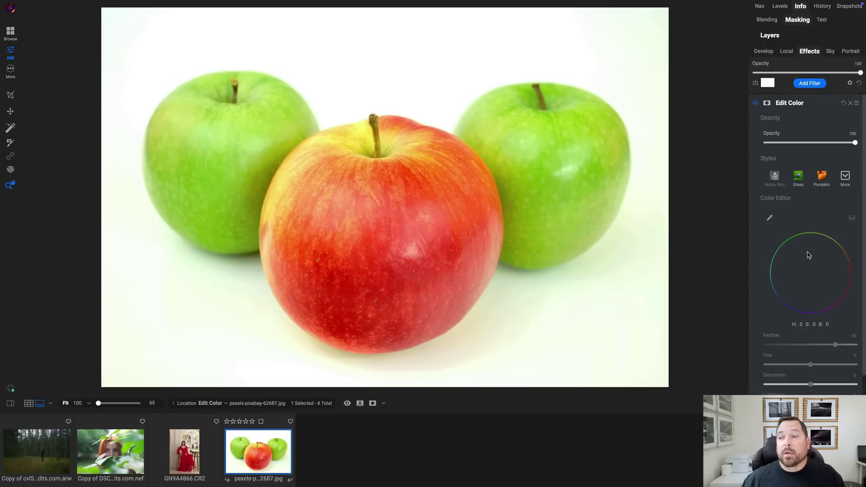
click(767, 219)
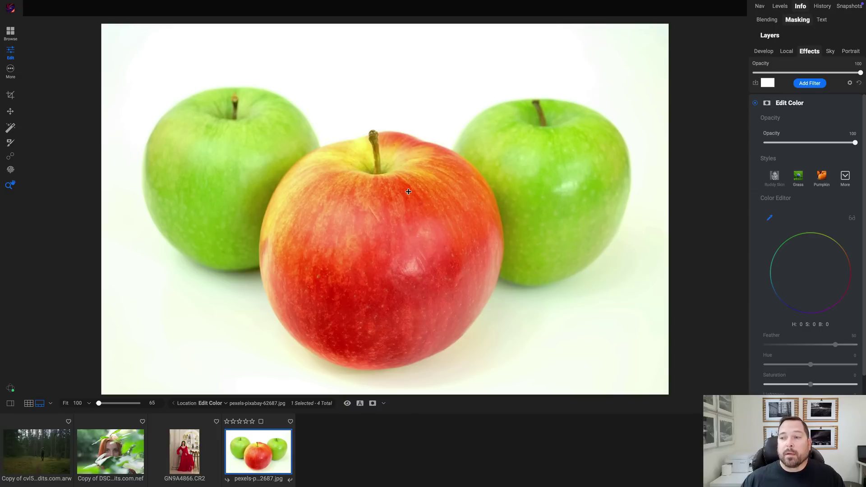
click(409, 191)
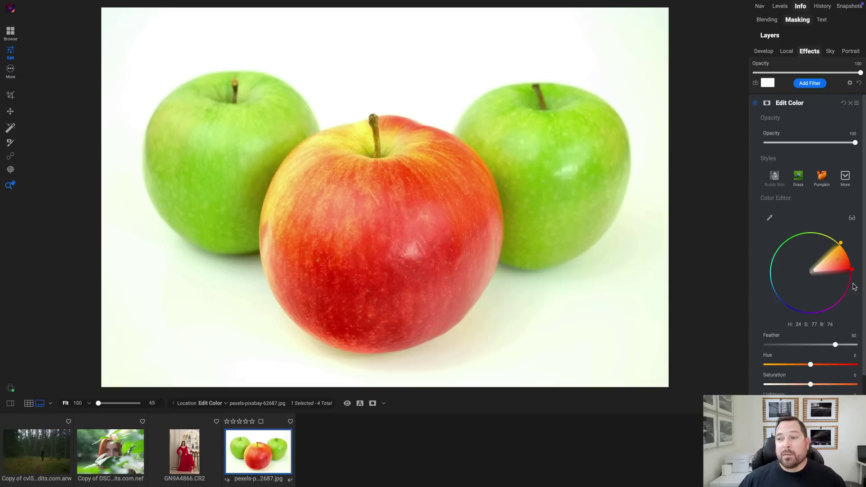
Step: With the range preview on, stretch the wheel range from reds toward yellow while keeping the green apples excluded
click(852, 220)
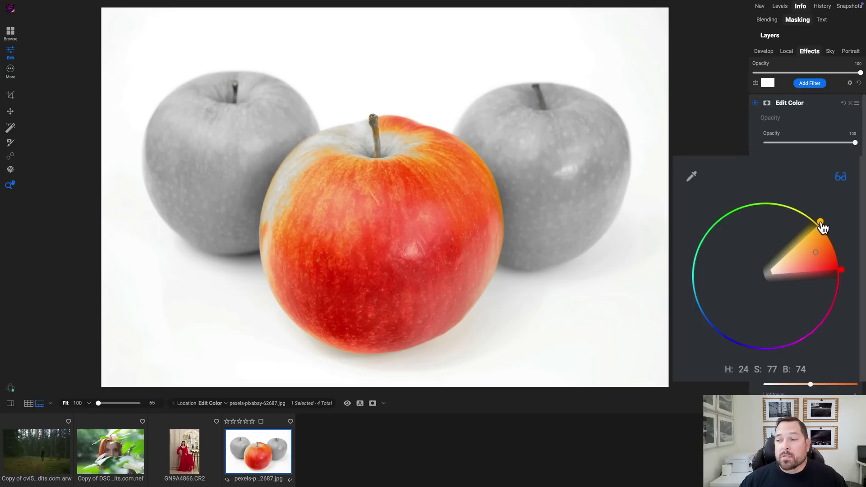
drag(821, 228, 809, 212)
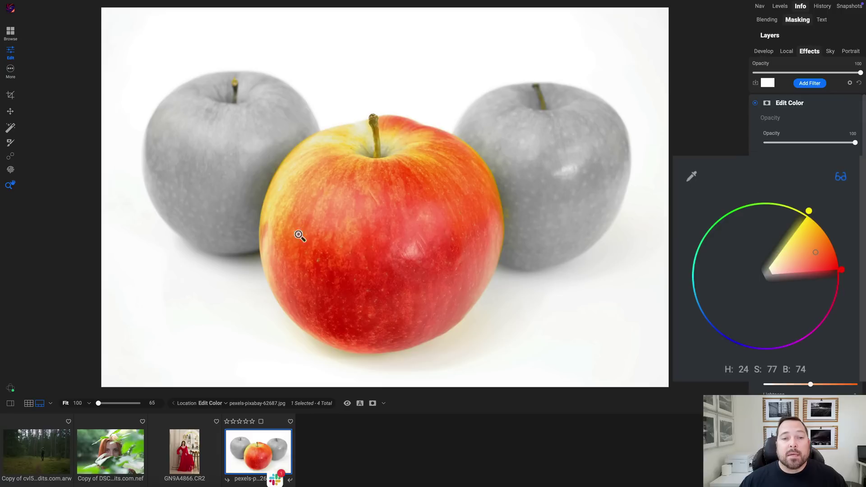
drag(829, 236, 827, 235)
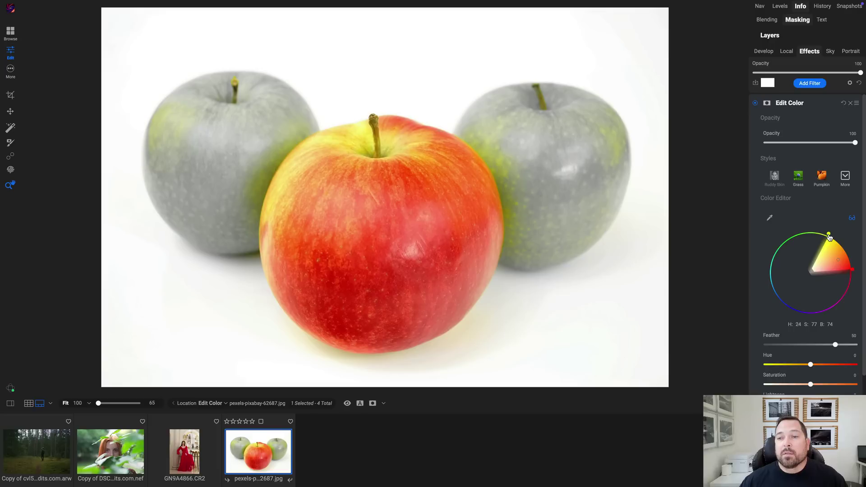
drag(829, 236, 835, 241)
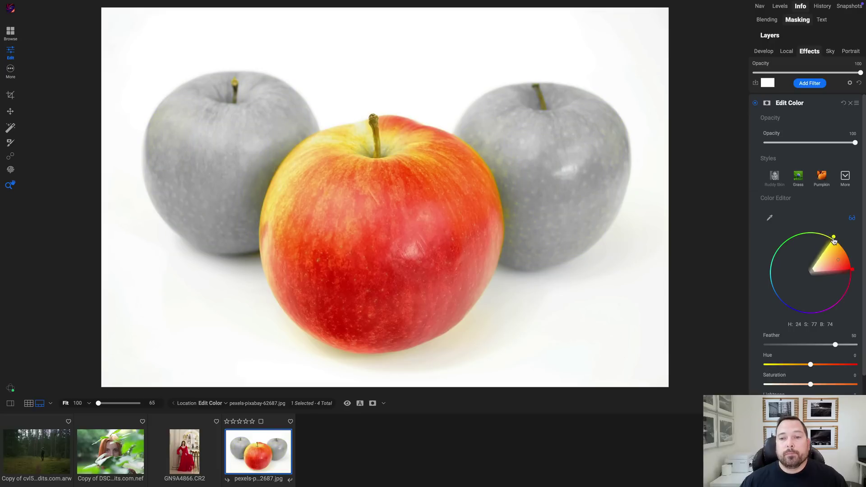
Step: Turn off the preview and recolour the red apple with Hue 36, Saturation 24 and Lightness -28
click(853, 220)
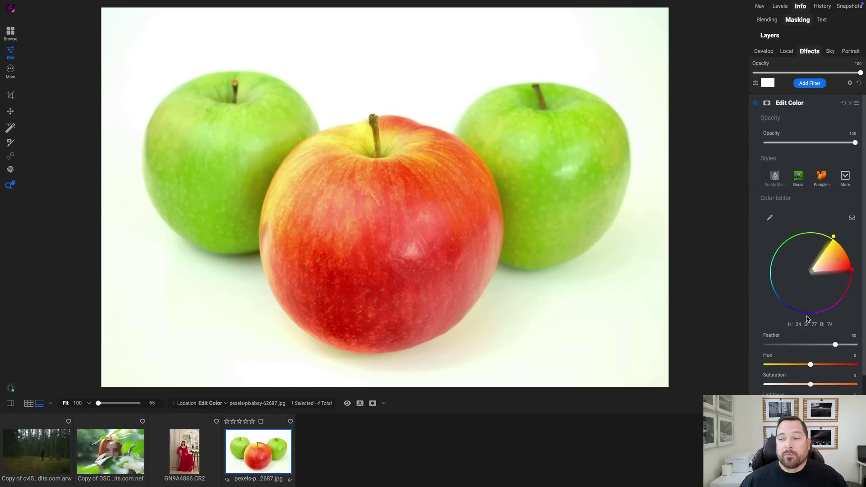
scroll(803, 315, down, 1)
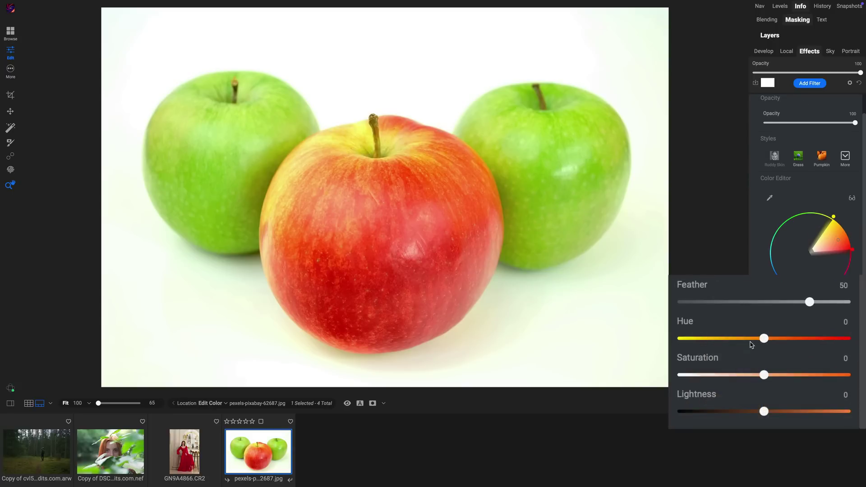
drag(762, 339, 799, 340)
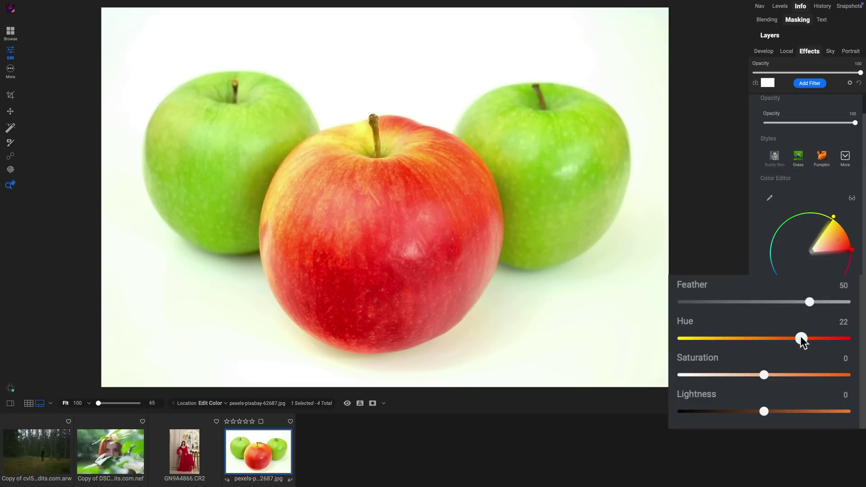
drag(765, 375, 794, 374)
drag(759, 408, 721, 412)
drag(796, 375, 804, 375)
drag(802, 339, 814, 339)
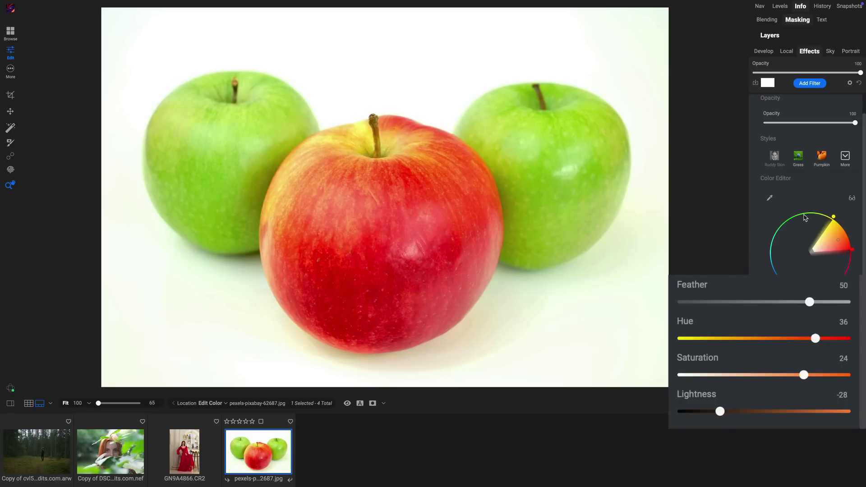
scroll(806, 218, up, 1)
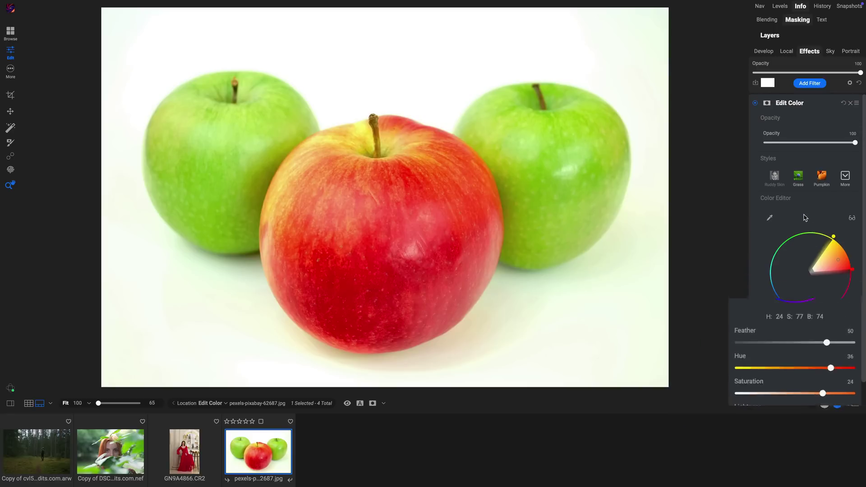
Step: Toggle the Edit Color filter off and on twice to compare before and after
click(756, 104)
click(756, 103)
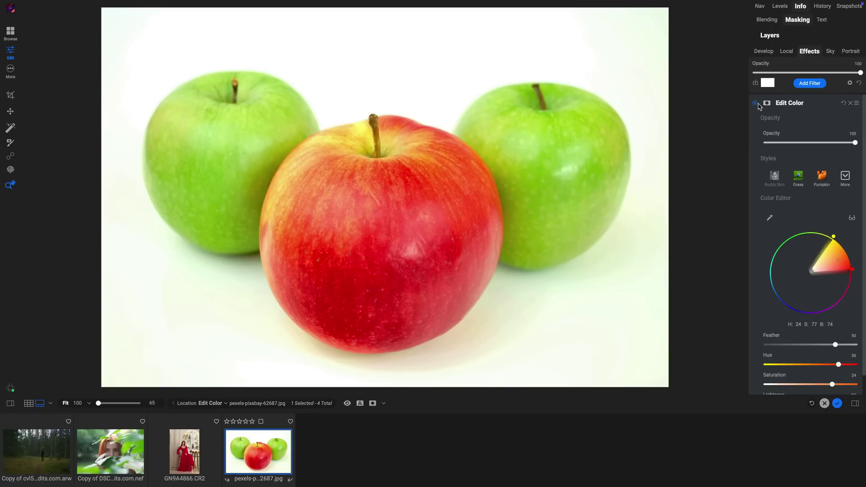
click(757, 104)
click(756, 104)
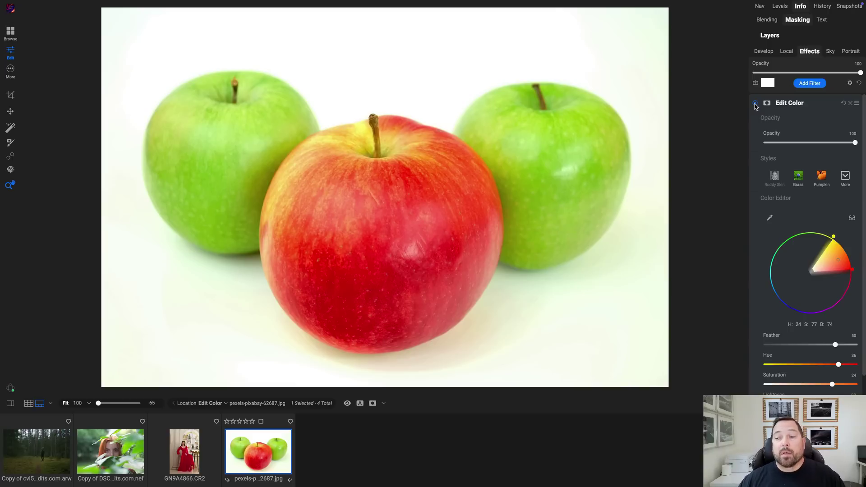
Step: On the red-dress photo, add an Edit Color filter sampling the dress red (H 3, S 69, B 51) with range preview on
key(Left)
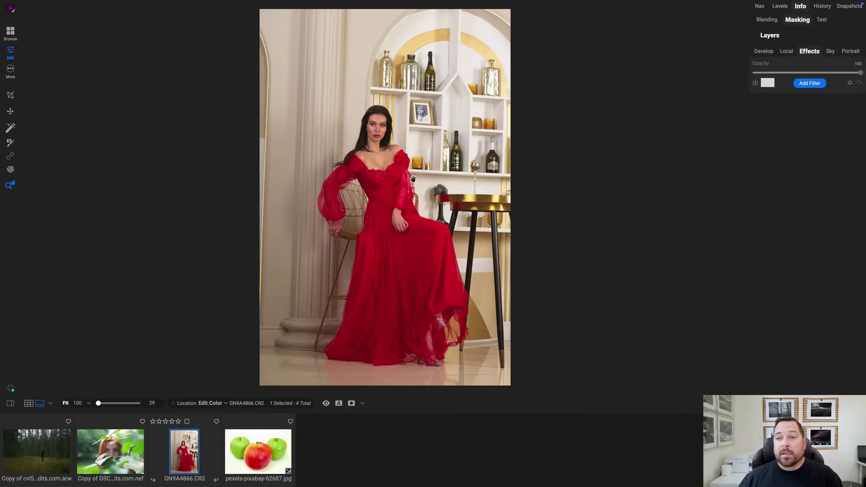
click(811, 83)
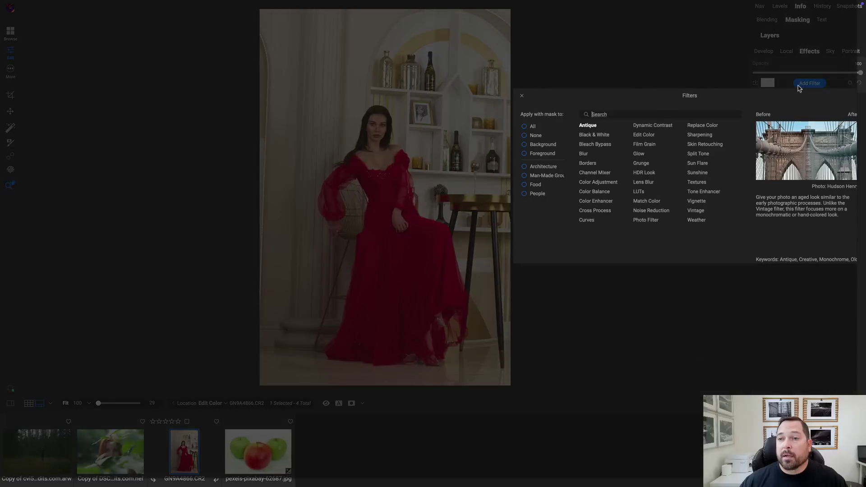
click(644, 135)
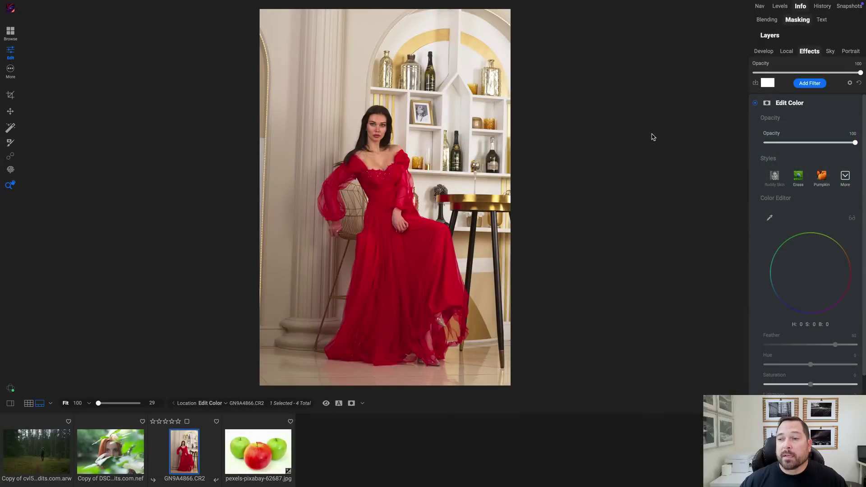
click(769, 218)
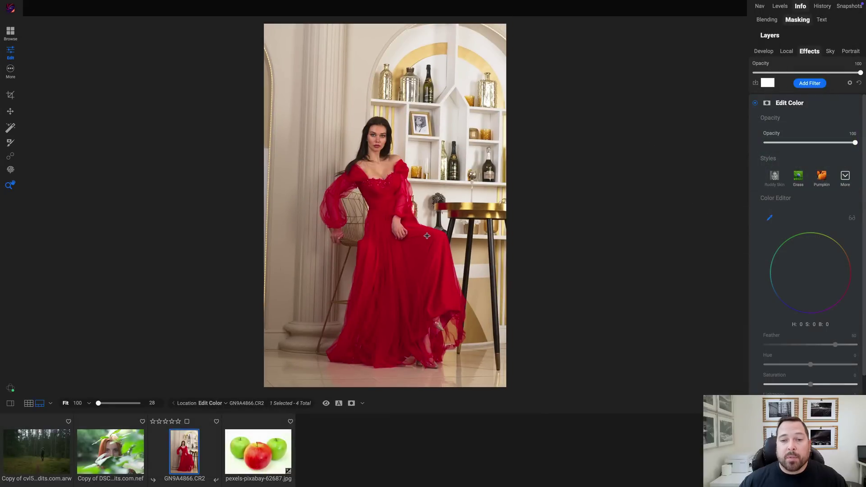
click(427, 235)
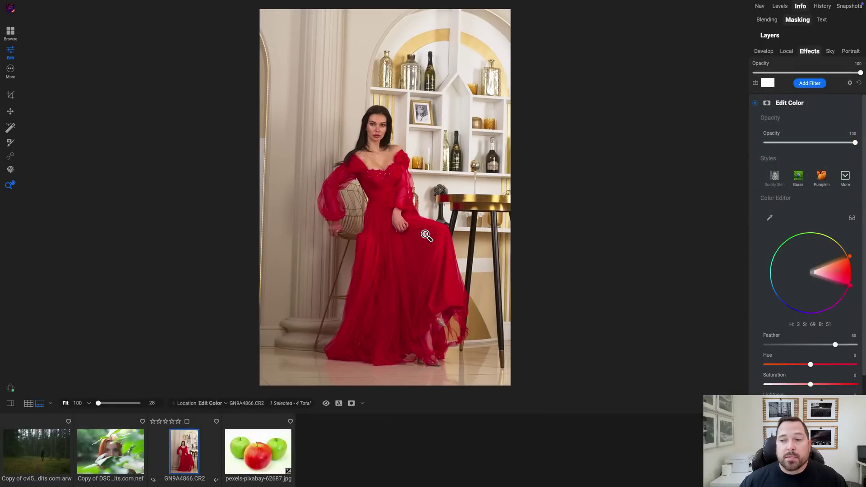
click(852, 219)
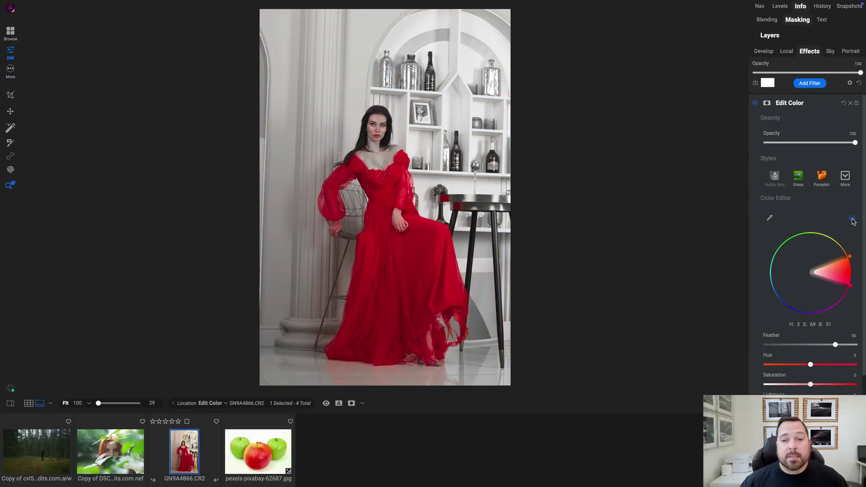
scroll(541, 162, up, 3)
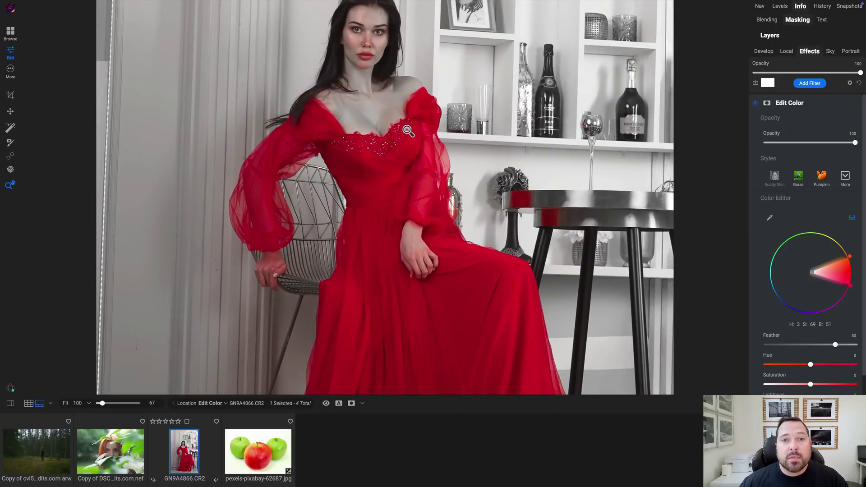
Step: Adjust the red wedge's edges on the colour wheel so the range covers the dress but excludes lips and skin
click(453, 267)
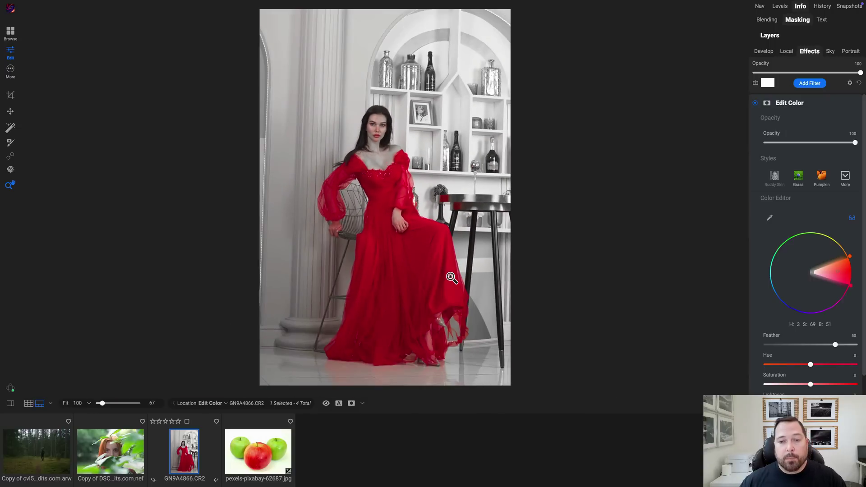
click(411, 253)
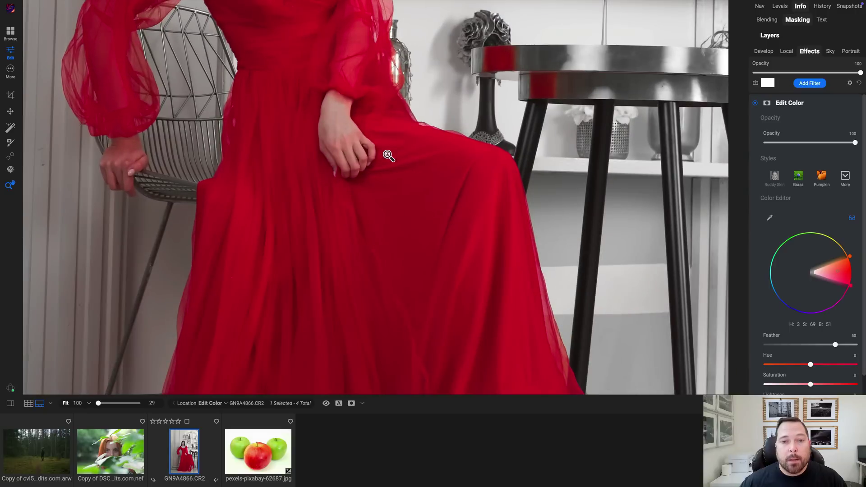
drag(388, 154, 426, 240)
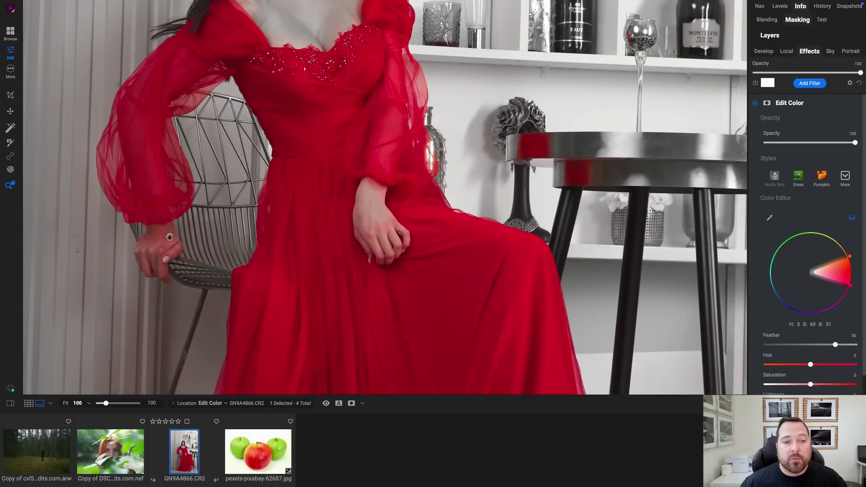
drag(384, 126, 443, 293)
drag(404, 81, 402, 119)
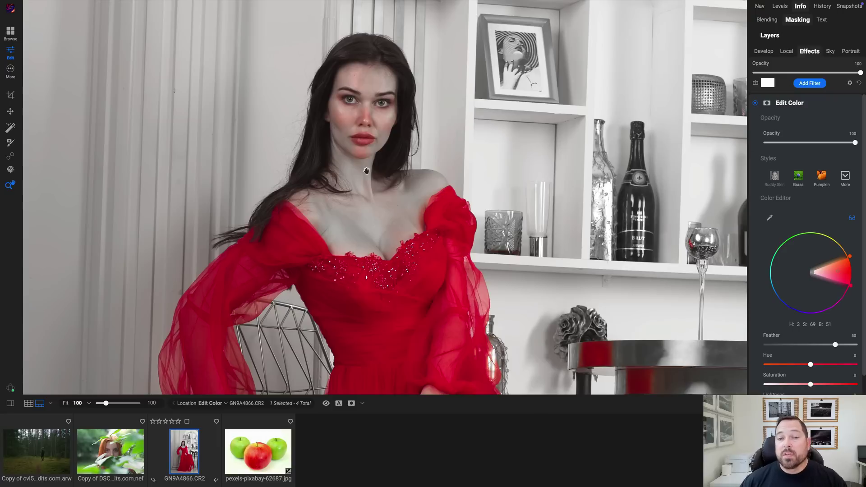
drag(392, 224, 372, 126)
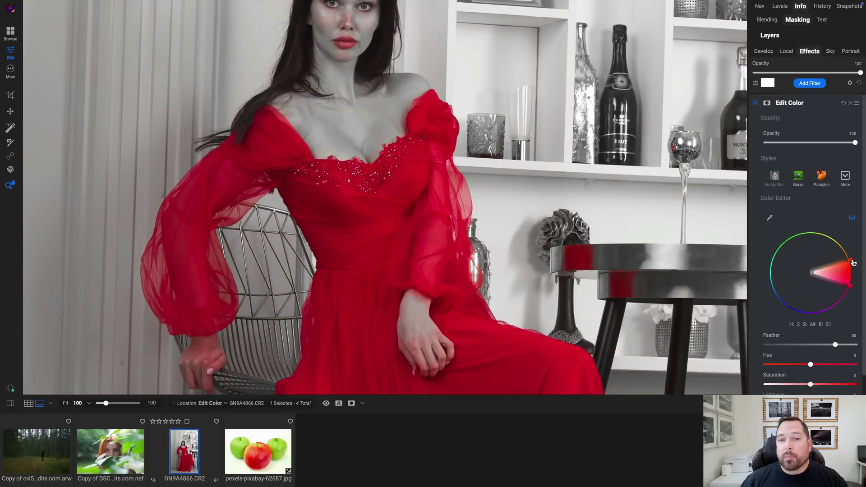
drag(853, 263, 853, 266)
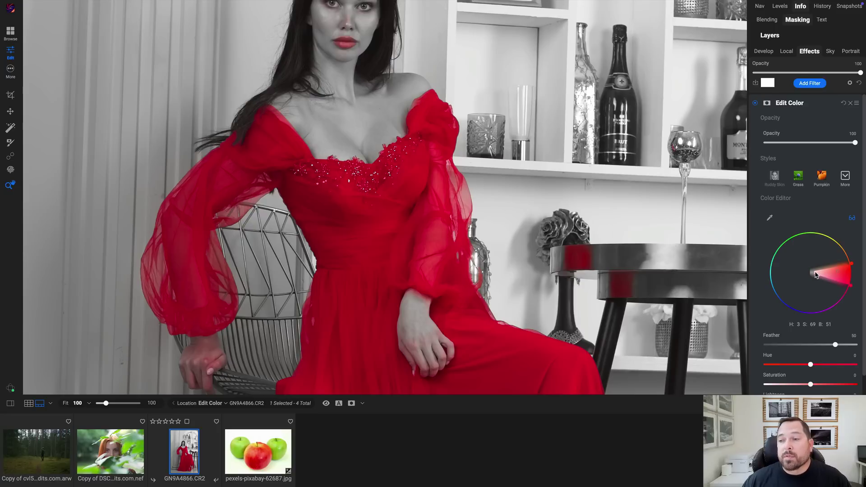
drag(813, 273, 833, 277)
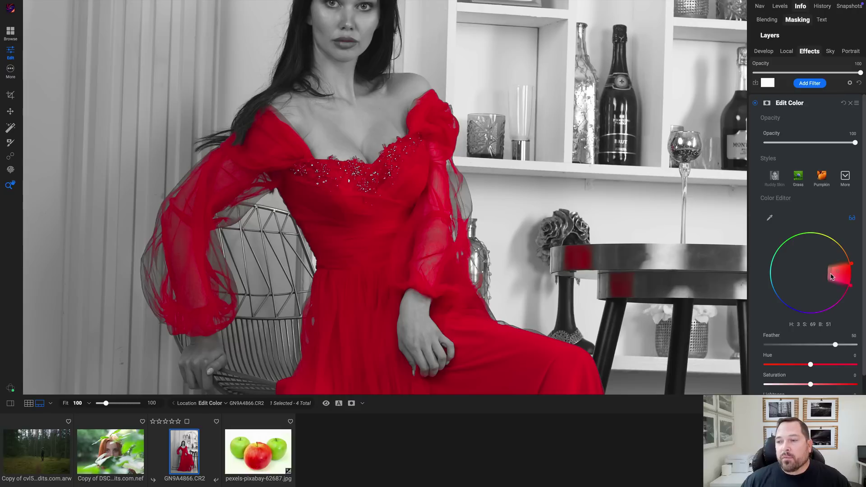
drag(832, 277, 824, 278)
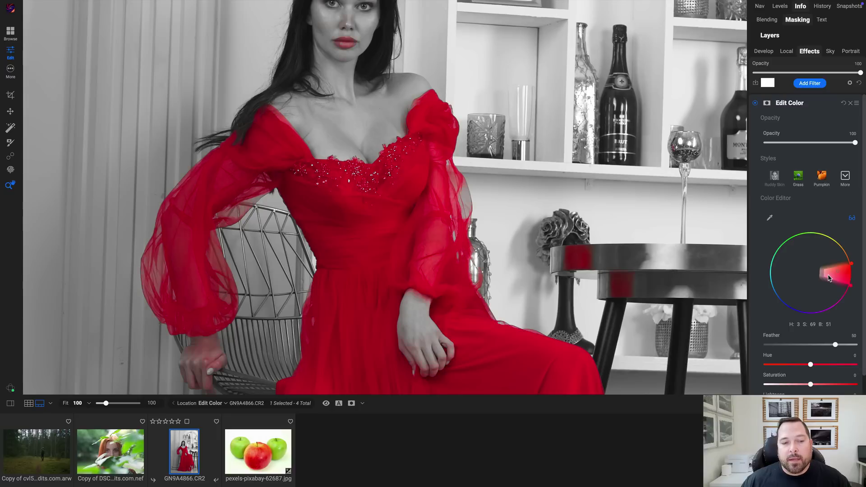
drag(828, 277, 833, 276)
Step: Turn off the range preview and recolour the dress with Hue -20, Saturation 15 and Lightness -17
click(852, 219)
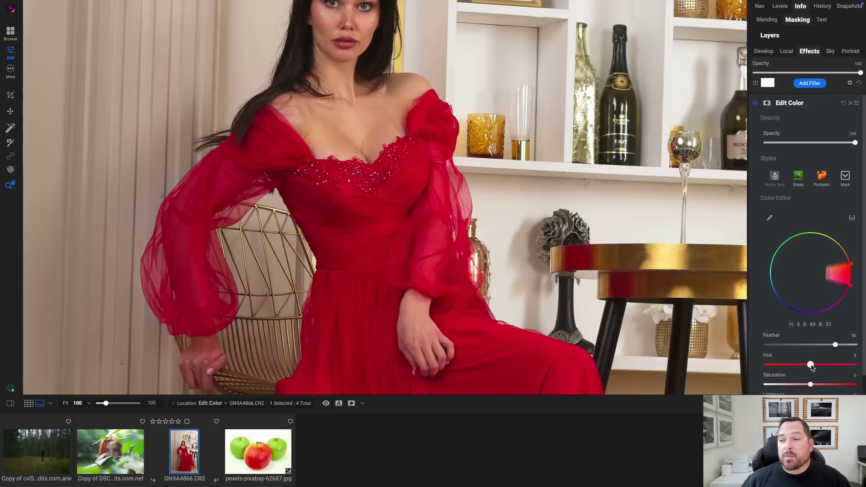
mouse_move(810, 365)
mouse_down()
mouse_move(832, 364)
mouse_move(790, 368)
mouse_move(825, 373)
mouse_up()
scroll(818, 354, down, 1)
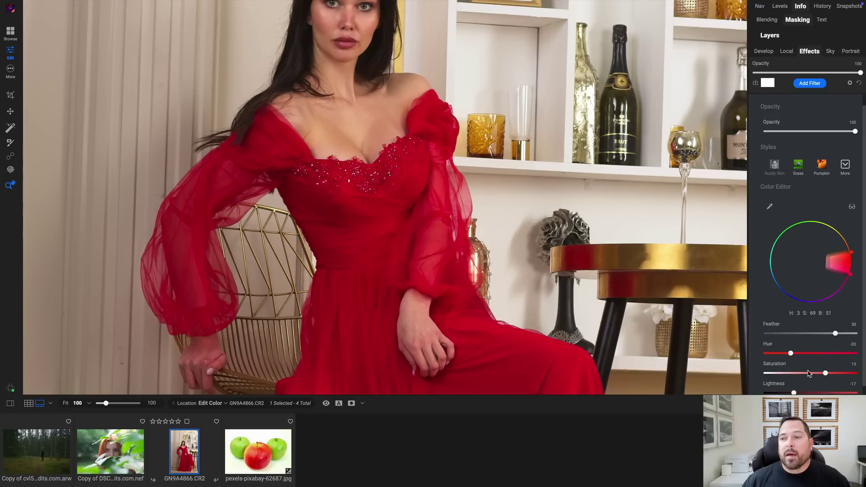
Step: Fit the dress photo, compare the Edit Color filter on and off, then open the red-haired portrait
click(561, 262)
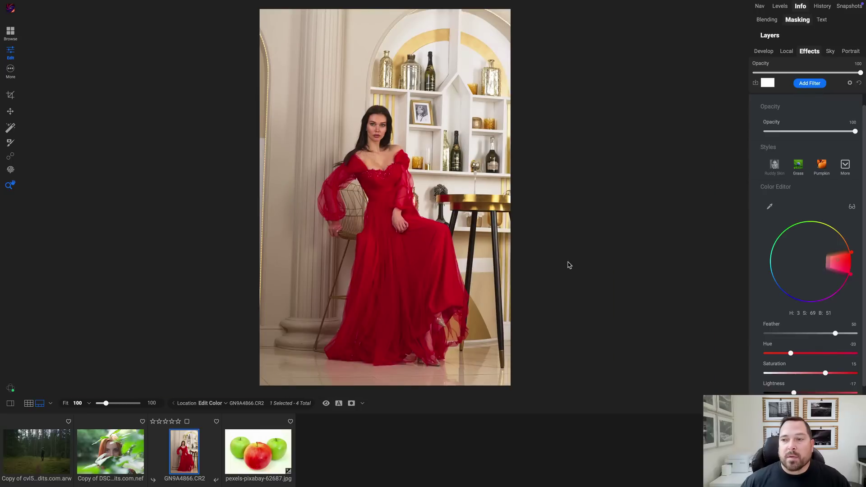
scroll(808, 143, up, 1)
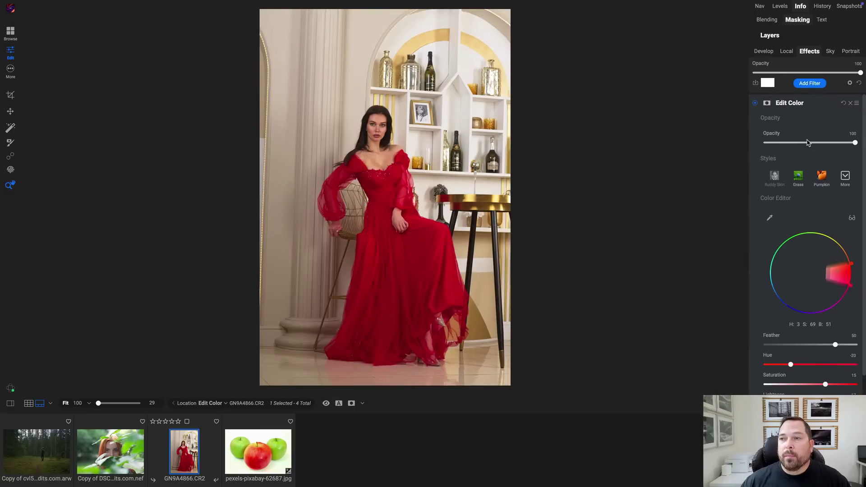
click(756, 104)
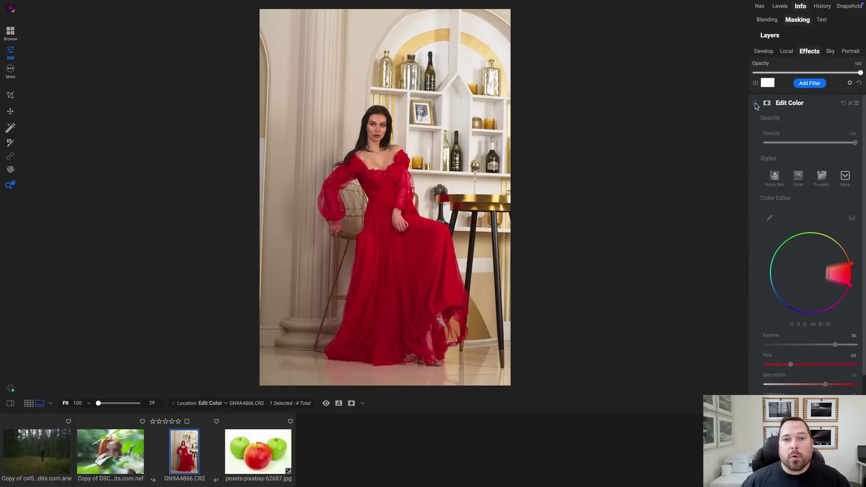
click(756, 104)
click(756, 104)
click(756, 103)
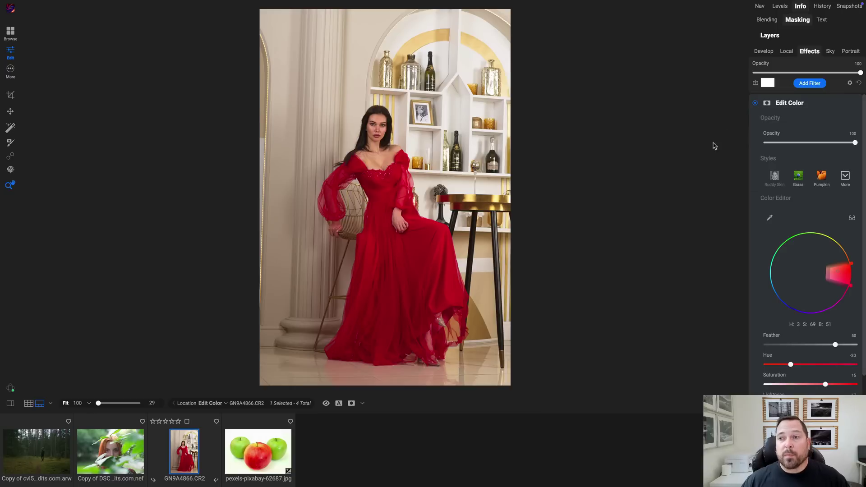
click(115, 461)
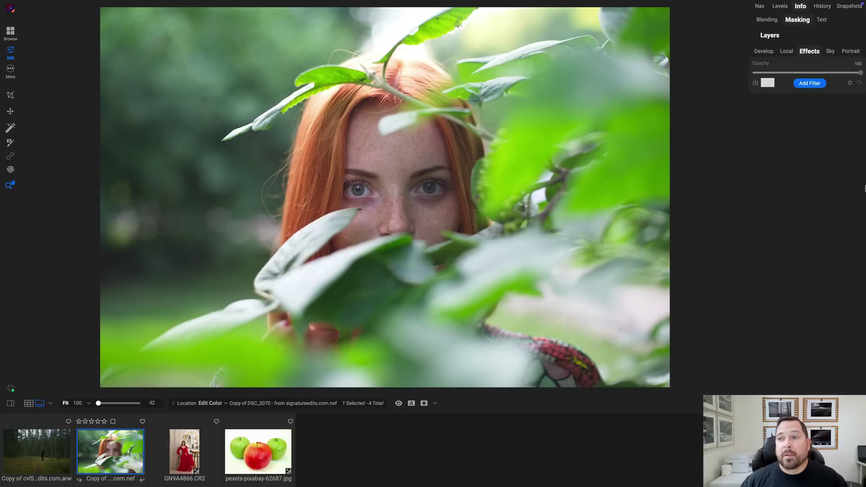
Step: Add an Edit Color filter to the redhead photo and sample the orange hair (H 32, S 47, B 50)
click(809, 85)
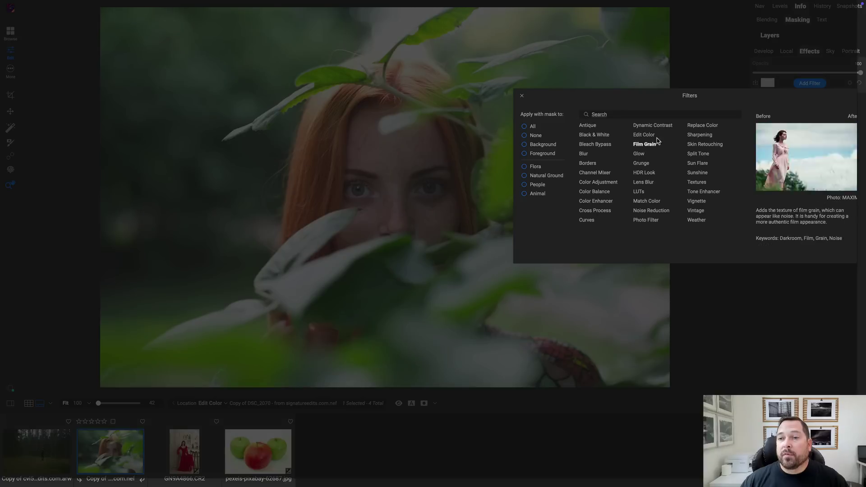
click(639, 135)
click(766, 219)
click(342, 139)
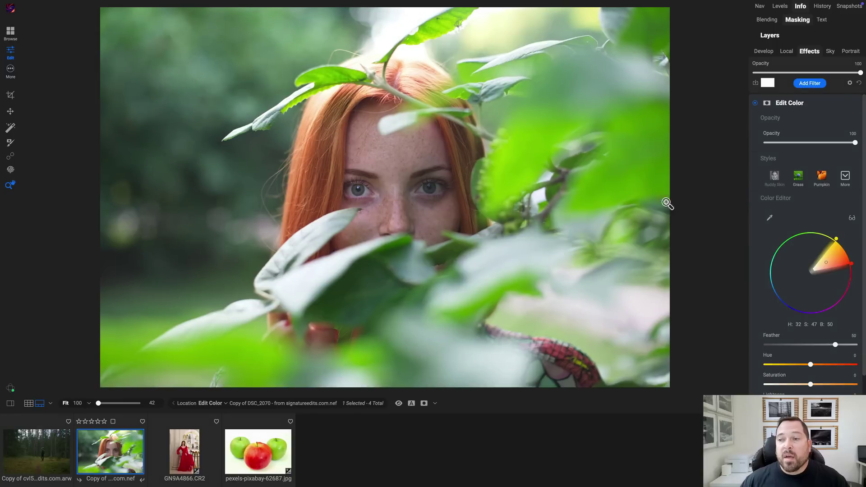
Step: With the mask preview on, widen the range toward yellow and red so only hair and freckles stay coloured
click(852, 219)
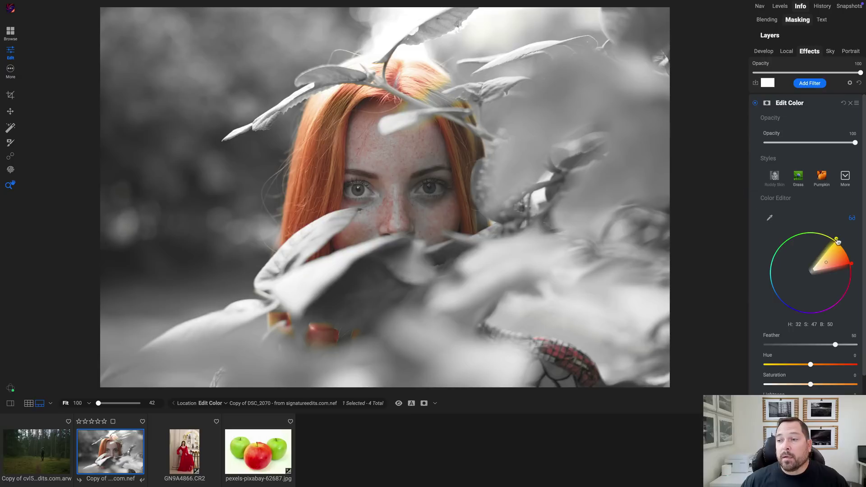
mouse_move(837, 241)
mouse_down()
mouse_move(821, 232)
mouse_move(828, 238)
mouse_up()
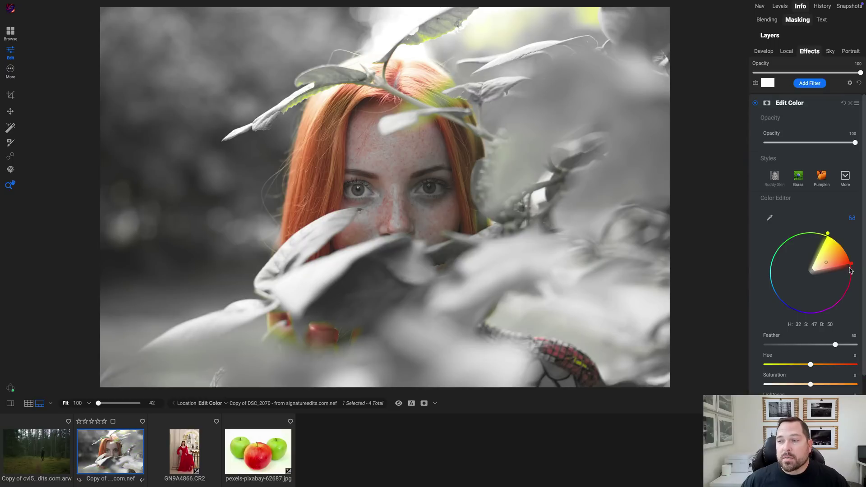
drag(853, 268, 852, 276)
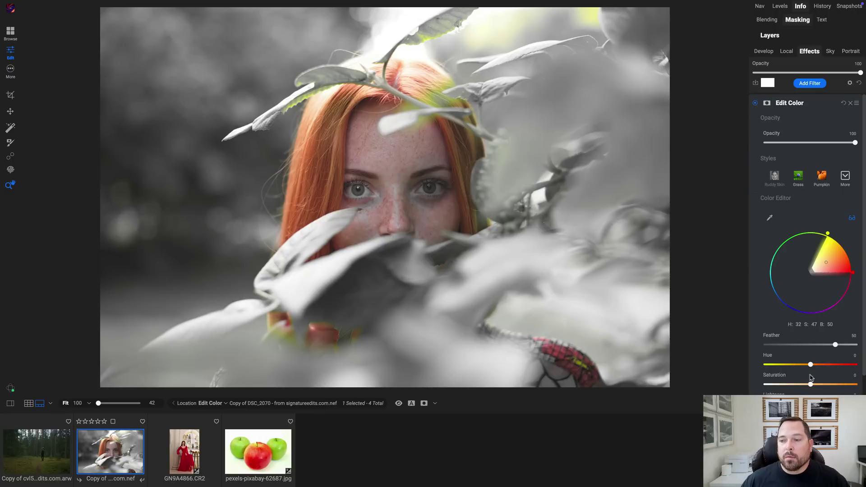
Step: Turn off the mask preview and shift the hair's Hue to 44
click(852, 218)
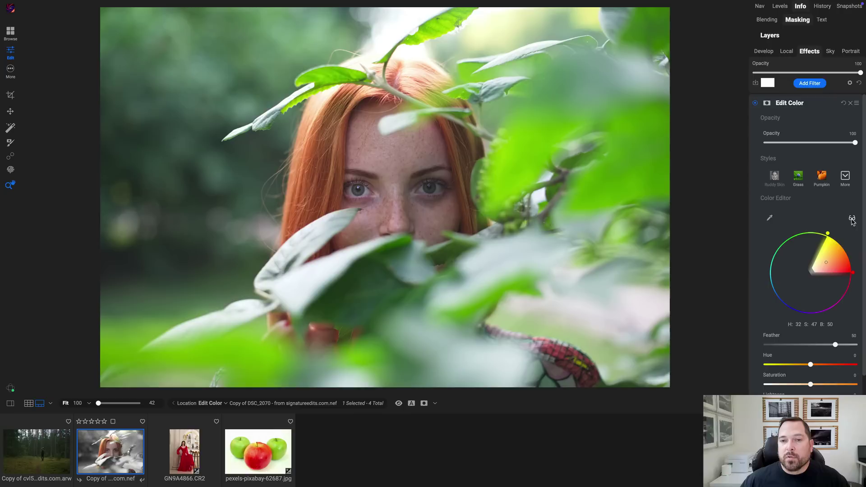
drag(813, 364, 837, 366)
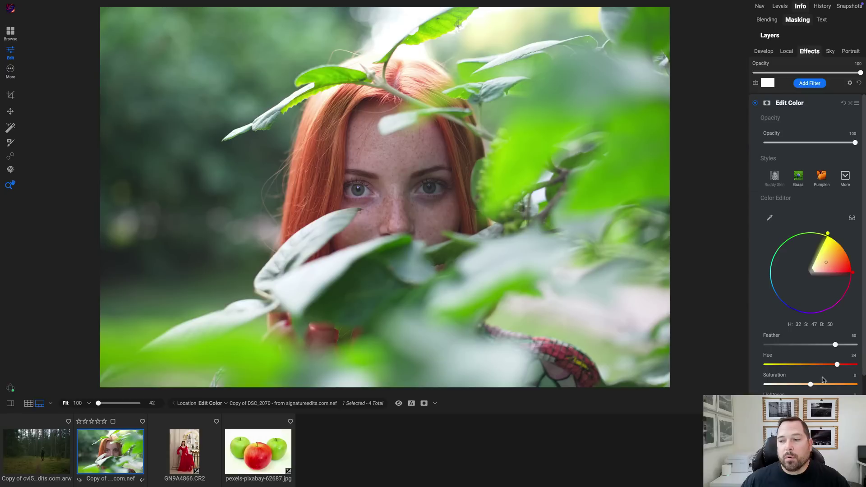
drag(840, 368, 843, 365)
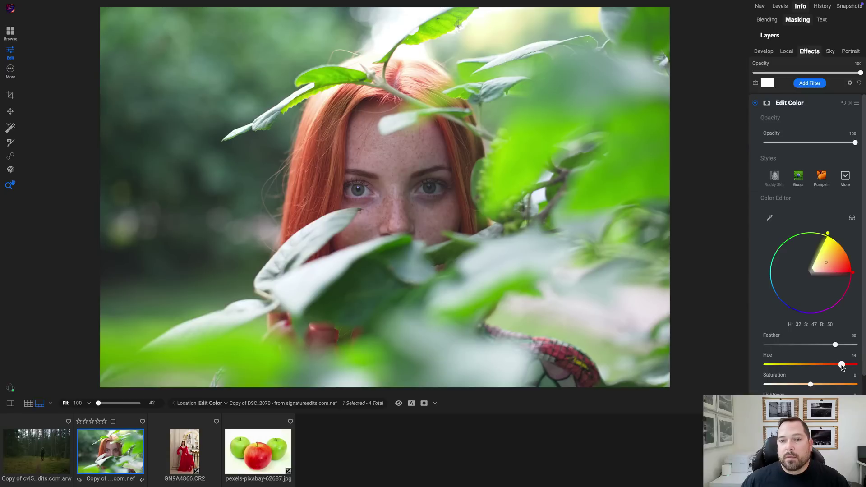
Step: Toggle the hair edit on and off to compare, then move to the previous forest photo
click(756, 104)
click(756, 105)
click(756, 104)
click(757, 105)
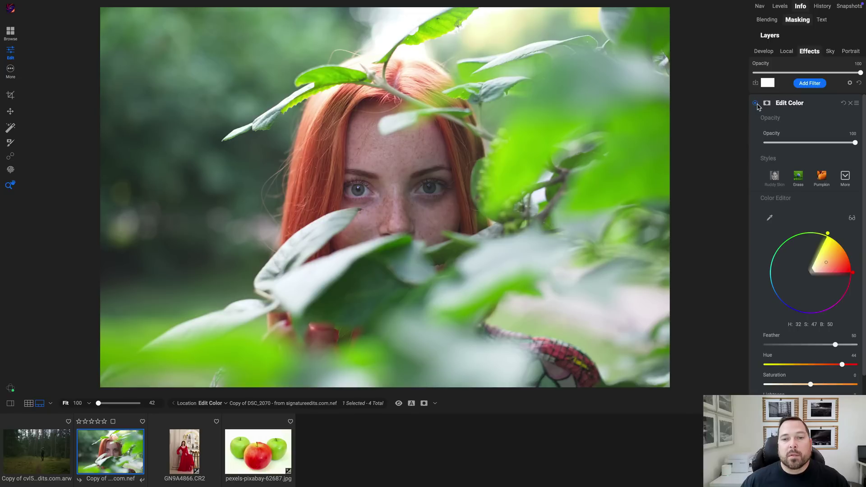
click(757, 104)
click(757, 105)
key(Left)
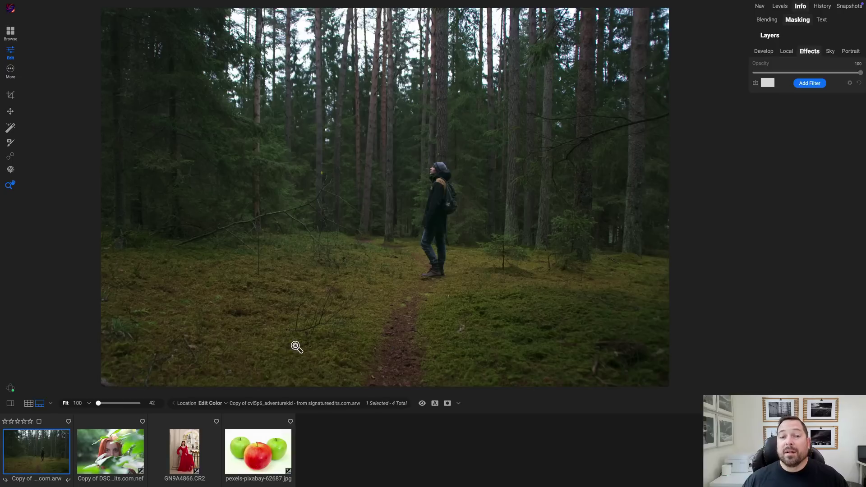
Step: Add an Edit Color filter to the forest photo and activate its eyedropper
click(810, 84)
click(644, 135)
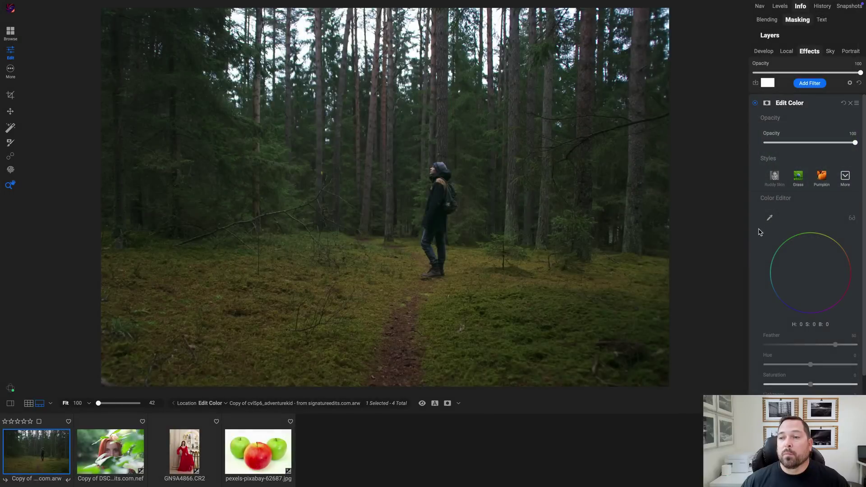
click(770, 220)
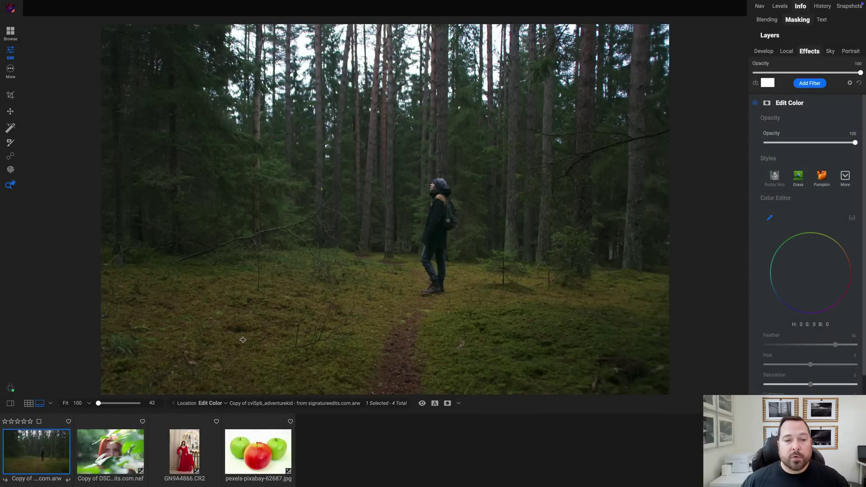
Step: Sample the yellow-green moss, widen its range slightly toward orange, and check the range preview
click(370, 320)
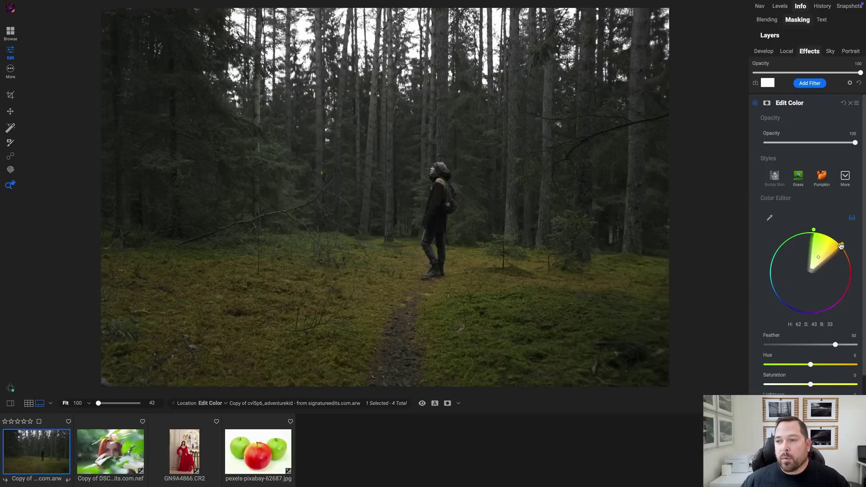
drag(842, 244, 847, 251)
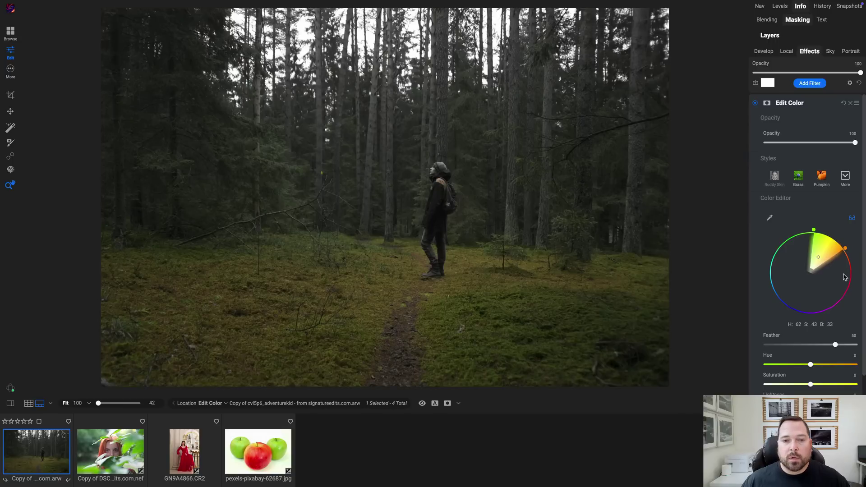
click(852, 219)
click(852, 218)
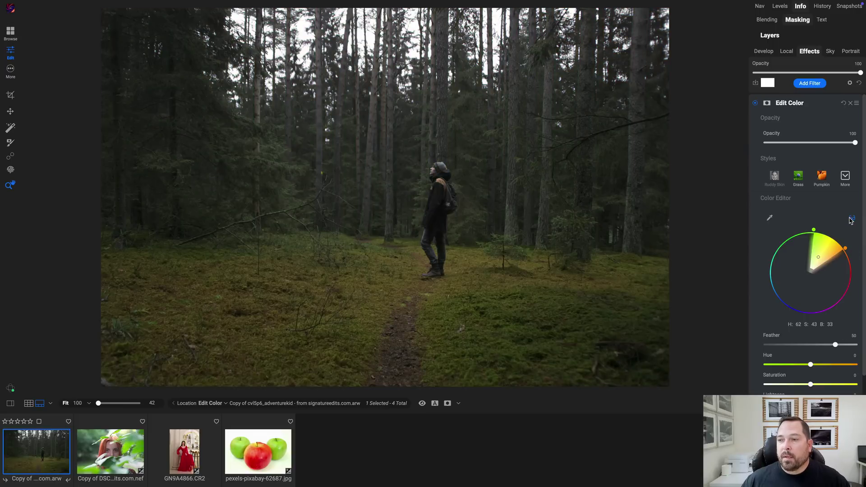
click(852, 218)
Step: Shift the moss Hue to -60 so the yellow ground turns deeper green
mouse_move(810, 368)
mouse_down()
mouse_move(774, 370)
mouse_move(820, 374)
mouse_up()
scroll(816, 375, down, 1)
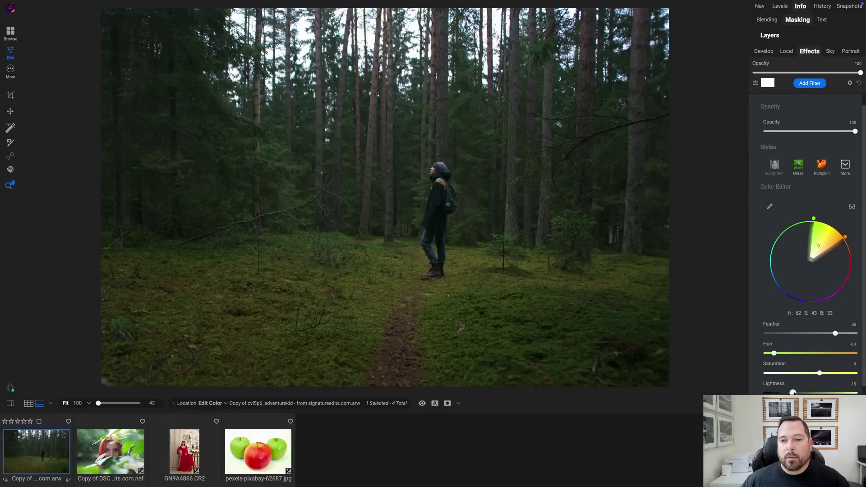
scroll(820, 126, up, 1)
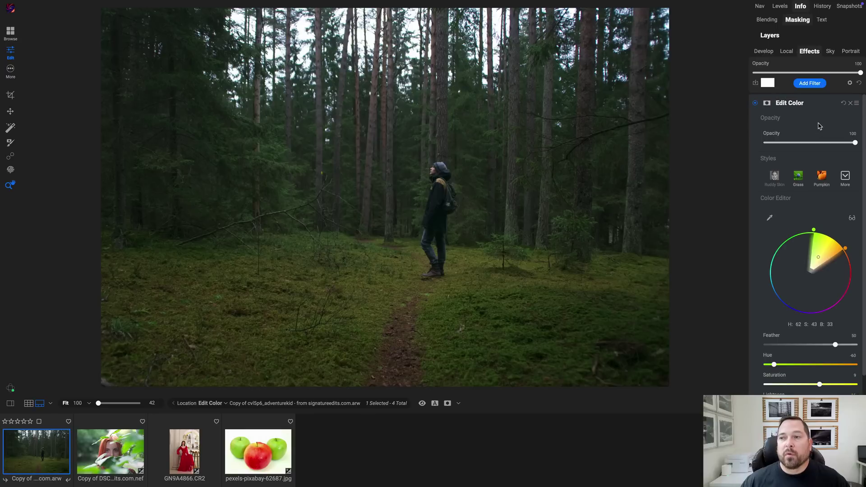
Step: Toggle the Edit Color filter off and on to compare the greener moss with the original
click(756, 104)
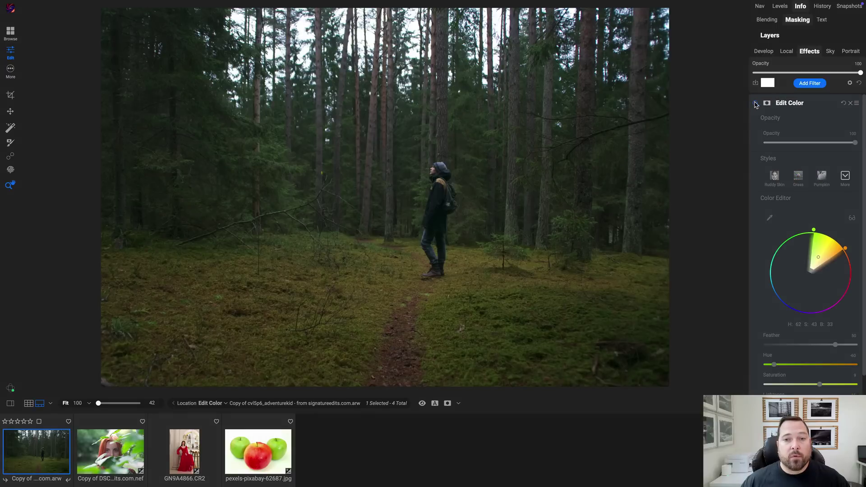
click(756, 104)
click(756, 104)
click(756, 104)
click(756, 104)
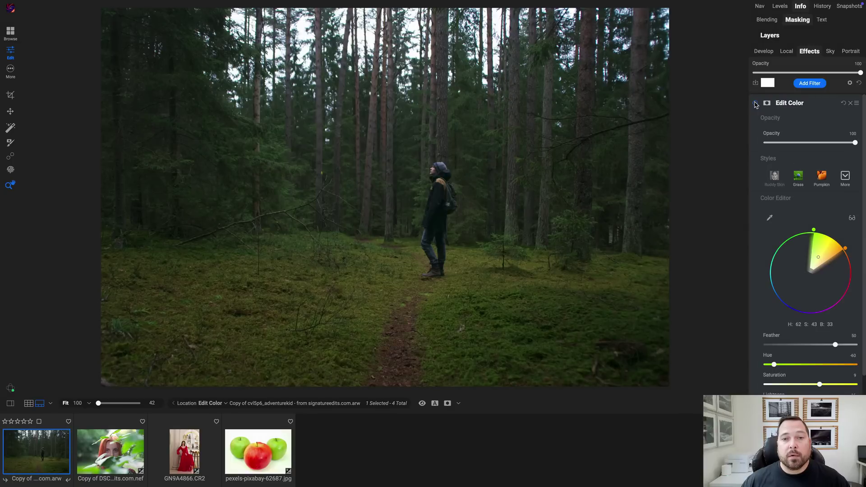